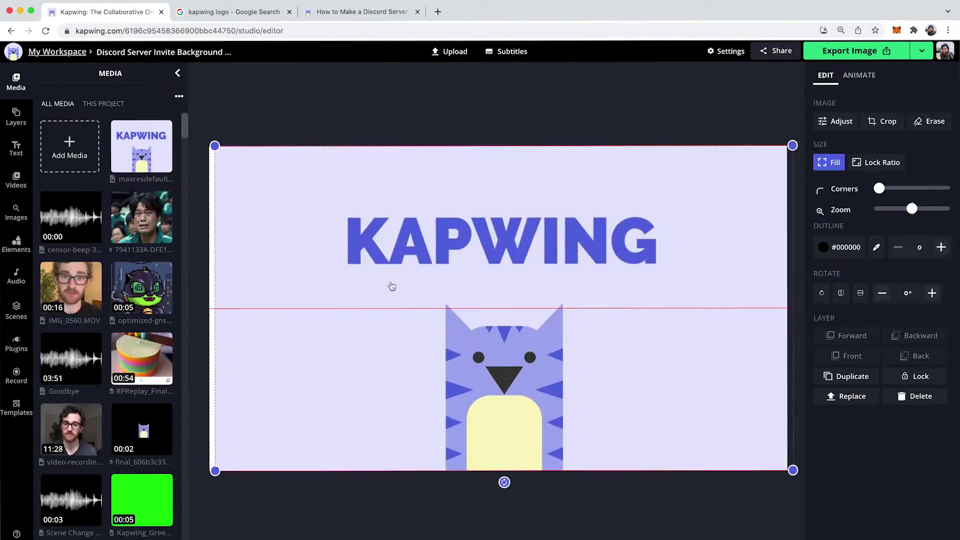
Reposition the Kapwing logo art on the canvas, then look for a Discord icon image
{"action": "left_click_drag", "start_coordinate": [574, 352], "coordinate": [589, 381]}
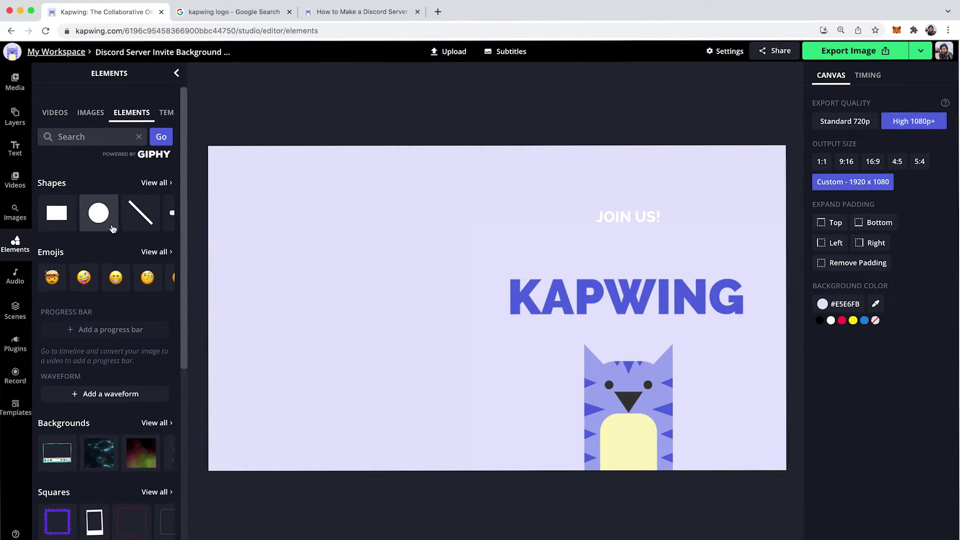
{"action": "left_click", "coordinate": [15, 213]}
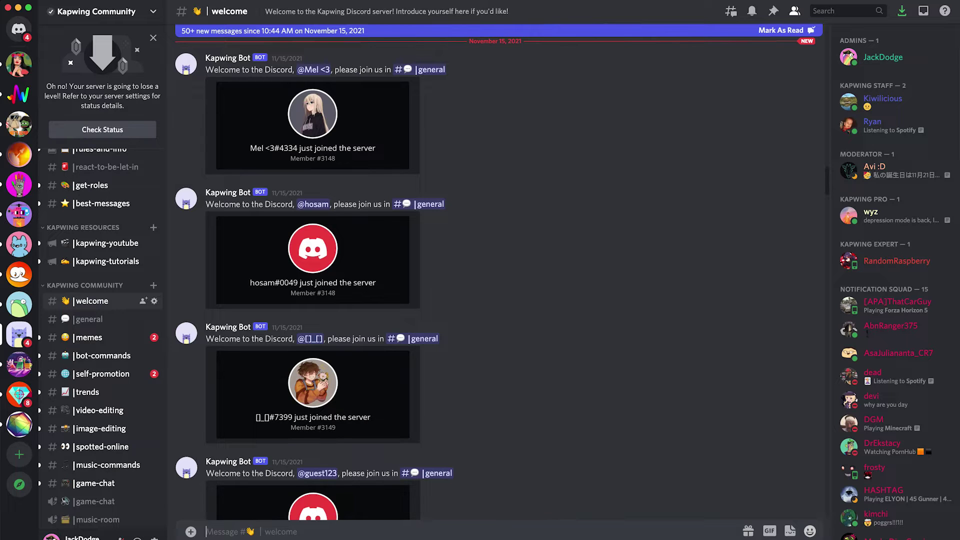
Go to the server's Server Settings and check Server Boost Status Level 1 Perks
{"action": "left_click", "coordinate": [152, 13]}
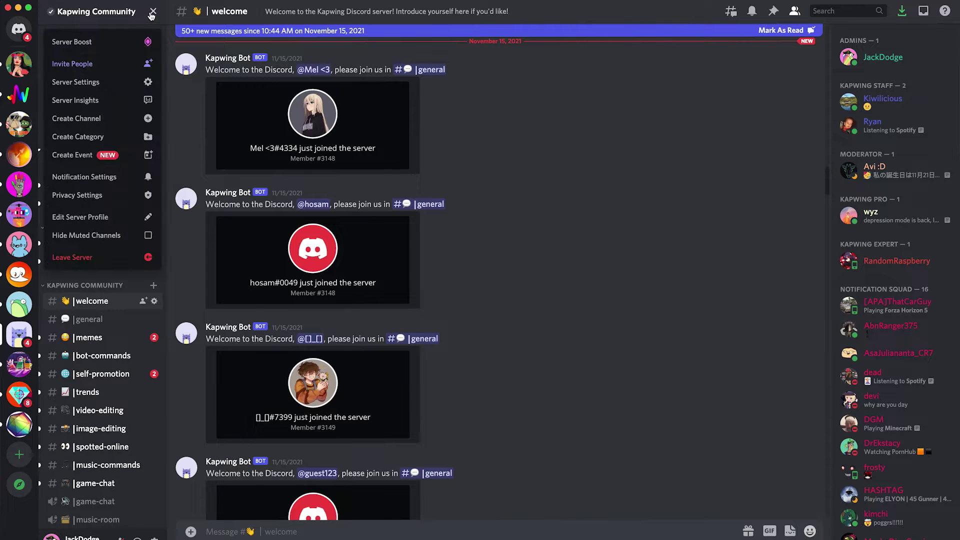
{"action": "left_click", "coordinate": [109, 84]}
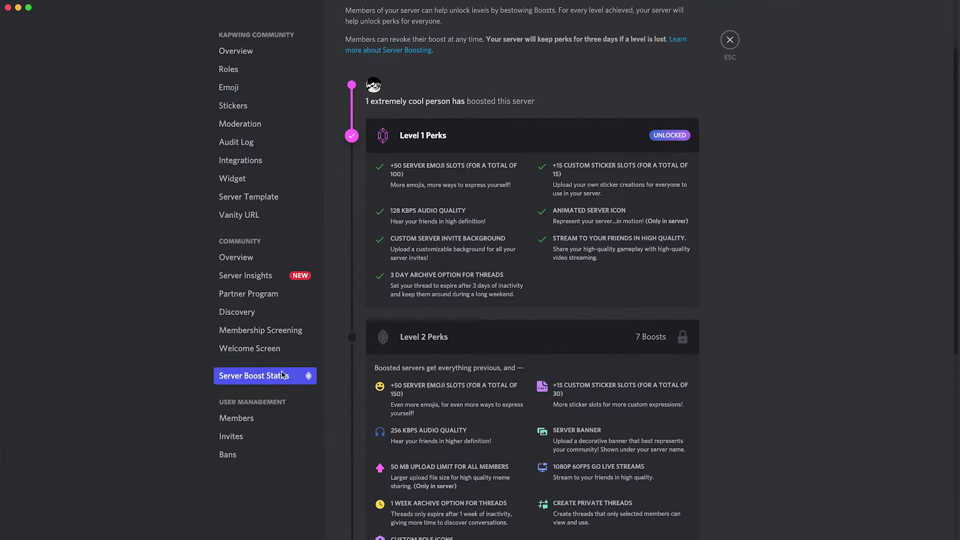
{"action": "scroll", "coordinate": [703, 150], "scroll_direction": "down", "scroll_amount": 2}
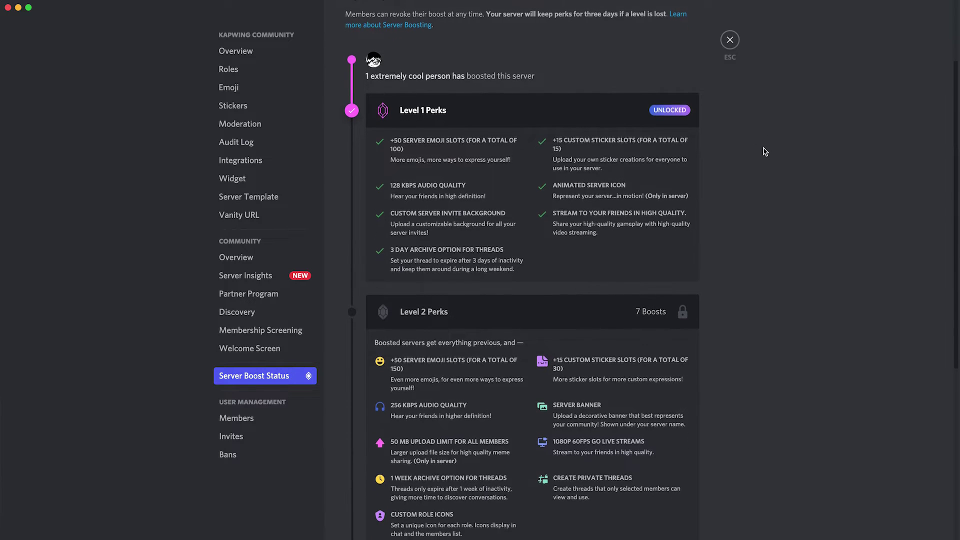
{"action": "scroll", "coordinate": [764, 151], "scroll_direction": "up", "scroll_amount": 1}
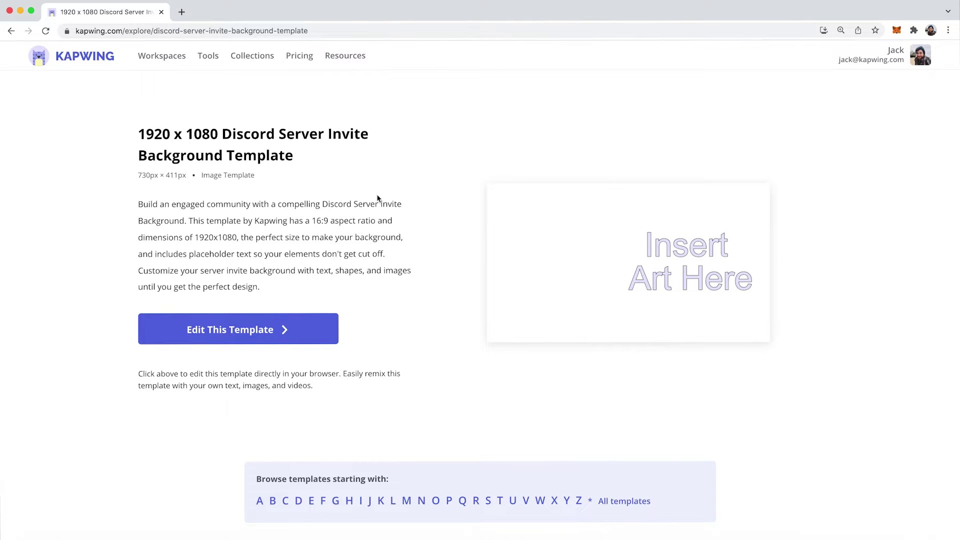
Edit the template, confirm the Custom 1920 x 1080 canvas, and nudge Insert Art Here up-right
{"action": "left_click", "coordinate": [299, 333]}
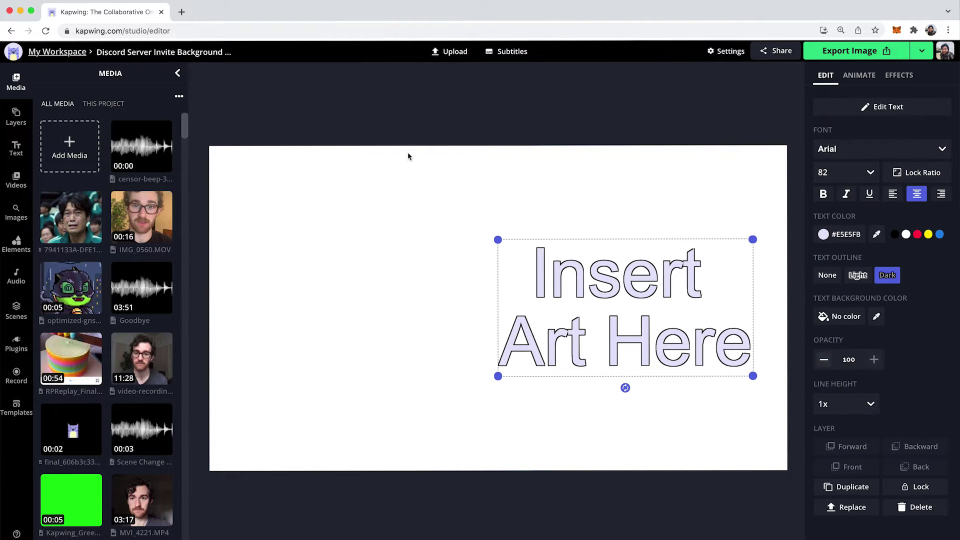
{"action": "left_click", "coordinate": [365, 115]}
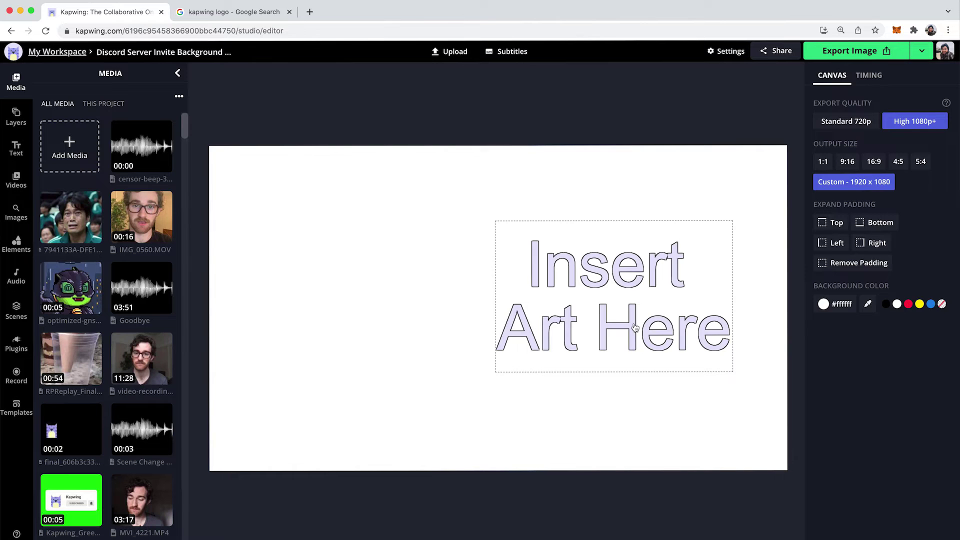
{"action": "left_click_drag", "start_coordinate": [632, 324], "coordinate": [645, 284]}
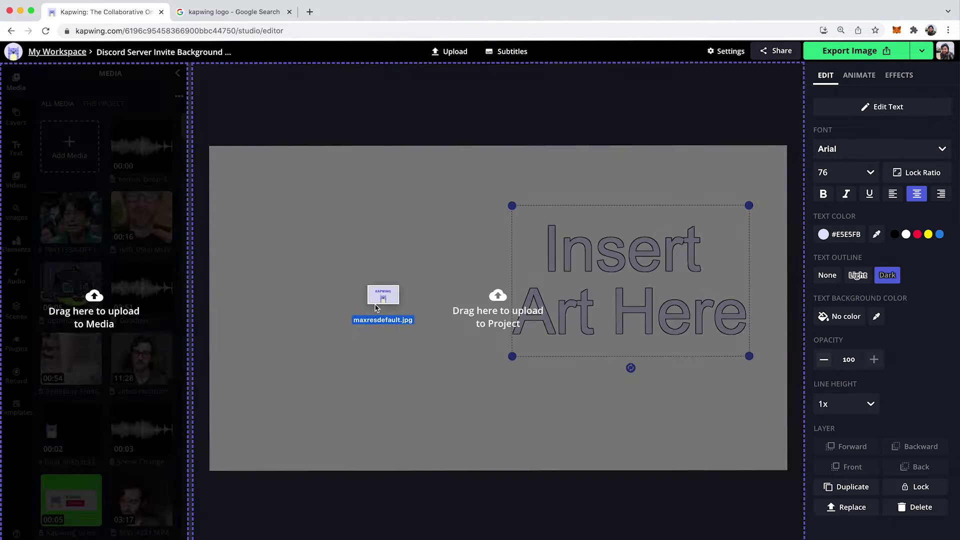
Upload maxresdefault.jpg onto the canvas and delete the Insert Art Here placeholder text
{"action": "left_click_drag", "start_coordinate": [382, 300], "coordinate": [384, 302]}
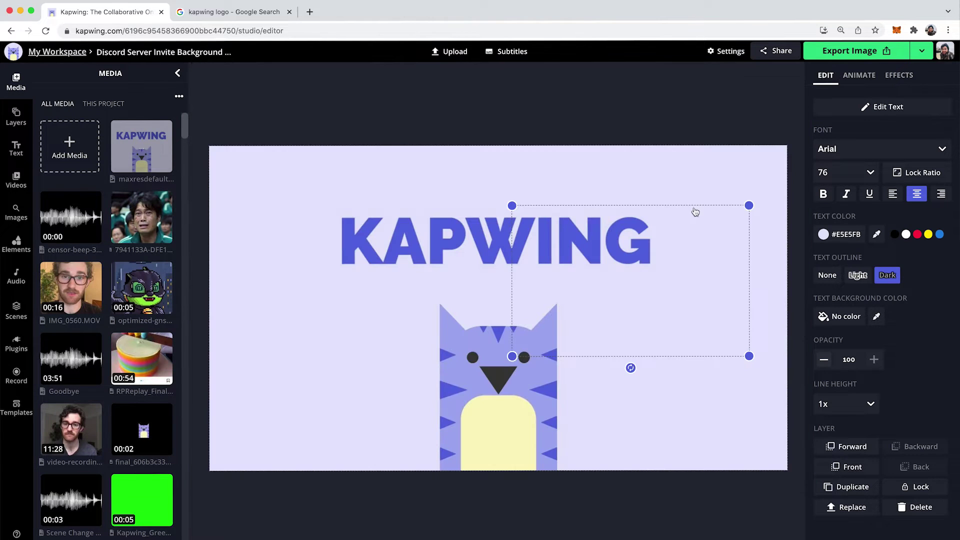
{"action": "left_click_drag", "start_coordinate": [755, 190], "coordinate": [509, 300]}
{"action": "left_click", "coordinate": [638, 306]}
{"action": "key", "text": "Delete"}
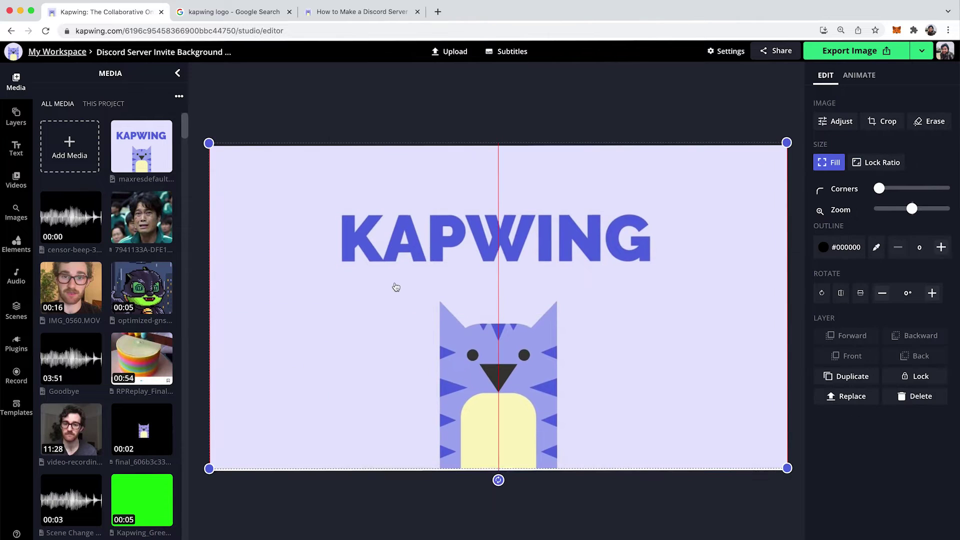
Shrink the Kapwing logo image and position it in the canvas's lower right
{"action": "left_click_drag", "start_coordinate": [395, 285], "coordinate": [399, 289]}
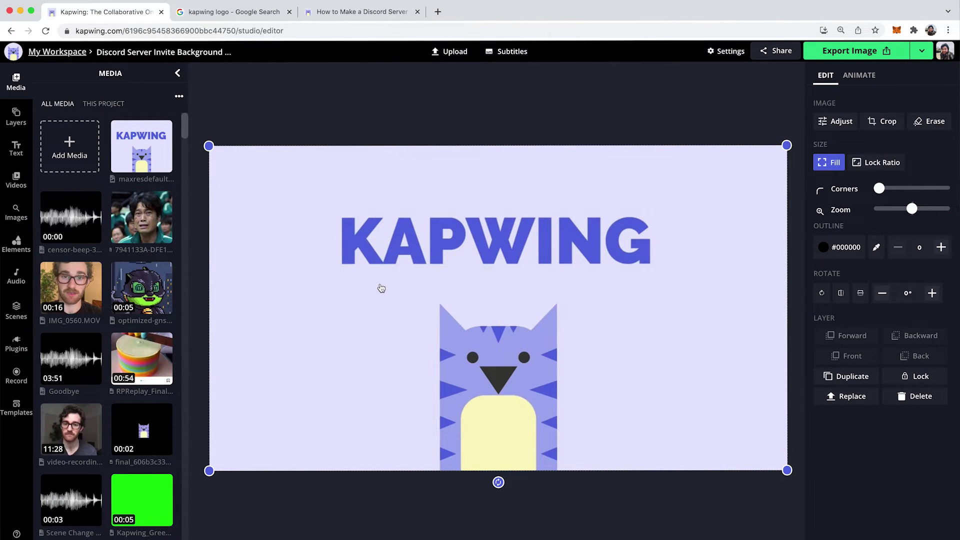
{"action": "left_click_drag", "start_coordinate": [381, 288], "coordinate": [412, 284]}
{"action": "left_click_drag", "start_coordinate": [322, 362], "coordinate": [366, 360]}
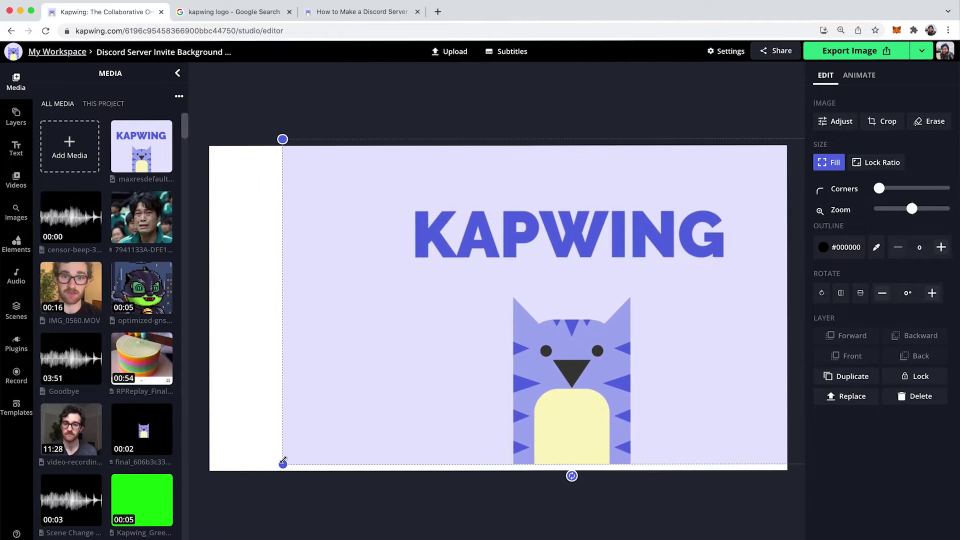
{"action": "left_click_drag", "start_coordinate": [283, 460], "coordinate": [545, 384]}
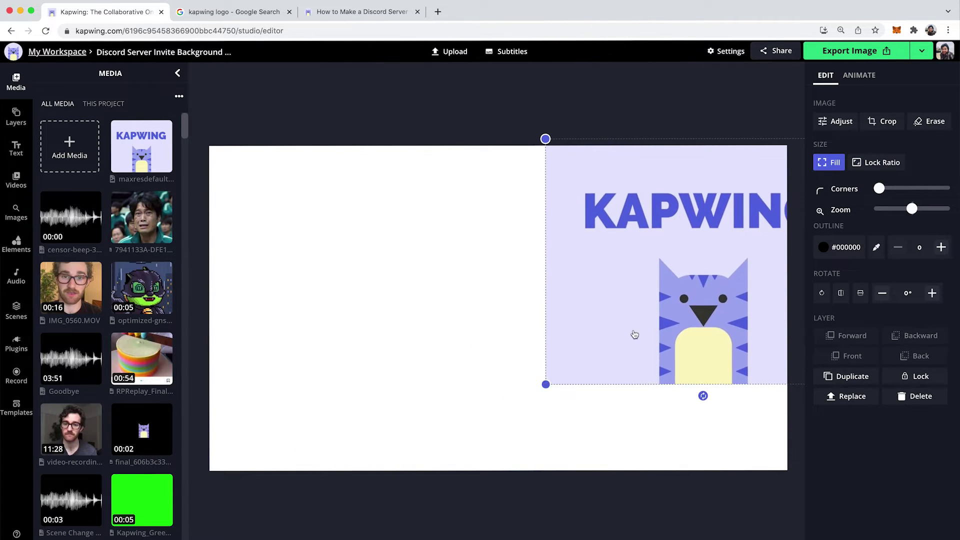
{"action": "left_click_drag", "start_coordinate": [634, 334], "coordinate": [629, 401]}
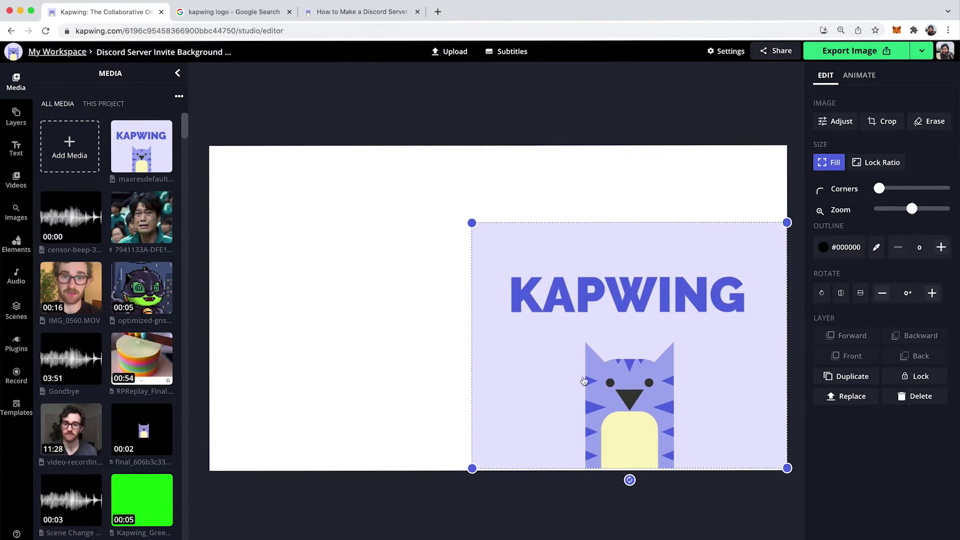
{"action": "left_click_drag", "start_coordinate": [583, 381], "coordinate": [584, 384]}
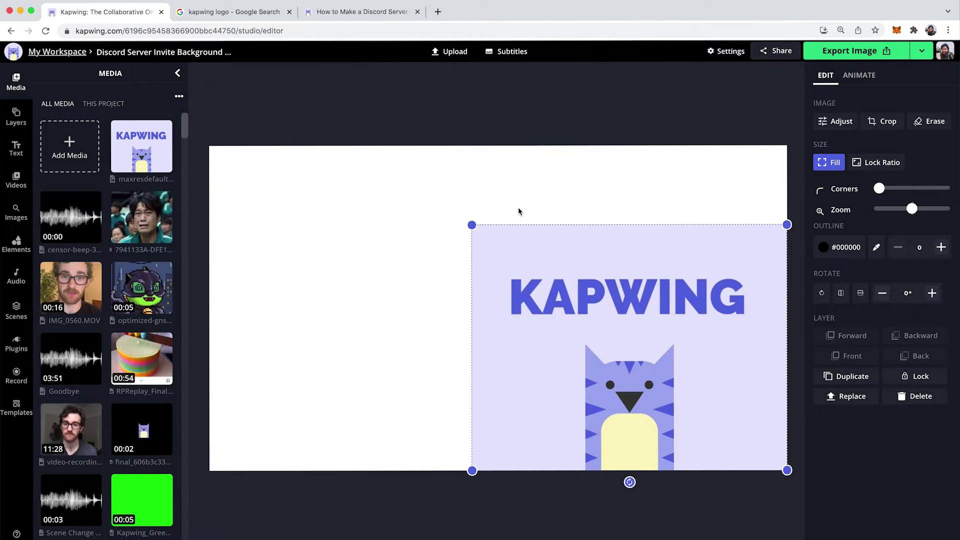
{"action": "left_click", "coordinate": [535, 180]}
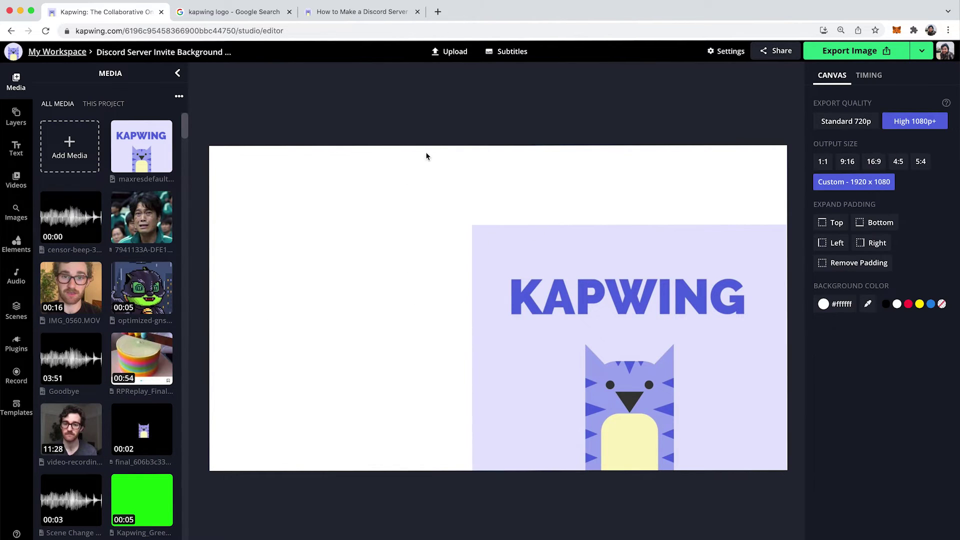
Set the canvas background to lavender #E5E6FB and move the KAPWING logo art higher
{"action": "left_click", "coordinate": [868, 304]}
{"action": "left_click", "coordinate": [558, 250]}
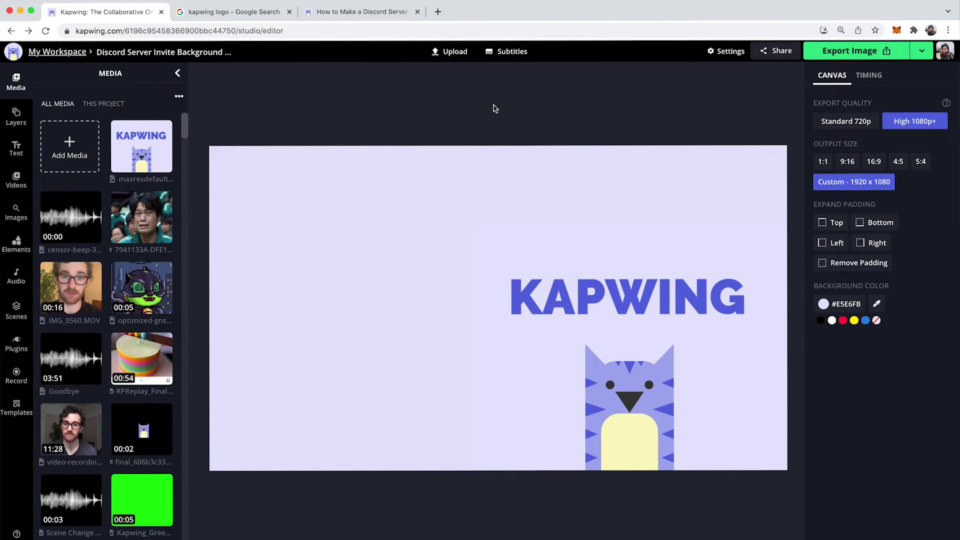
{"action": "left_click_drag", "start_coordinate": [669, 317], "coordinate": [669, 282]}
{"action": "left_click", "coordinate": [697, 115]}
Add a text box reading 'JOIN US' above the logo
{"action": "left_click", "coordinate": [16, 150]}
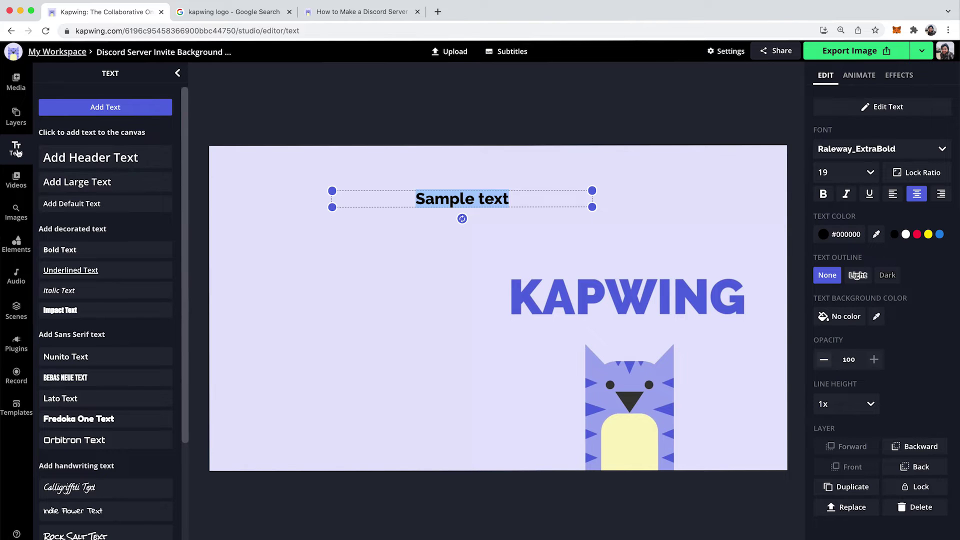
{"action": "scroll", "coordinate": [105, 230], "scroll_direction": "down", "scroll_amount": 3}
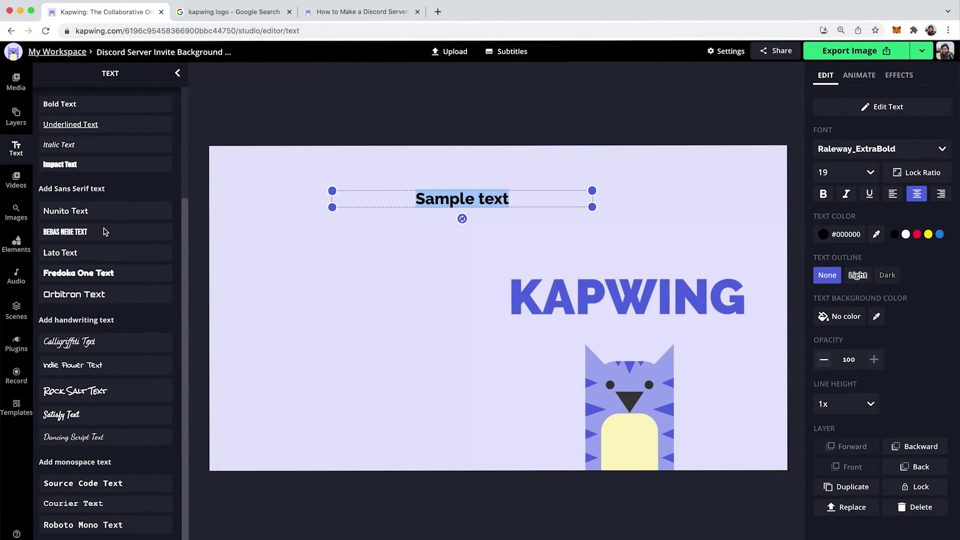
{"action": "scroll", "coordinate": [105, 230], "scroll_direction": "up", "scroll_amount": 3}
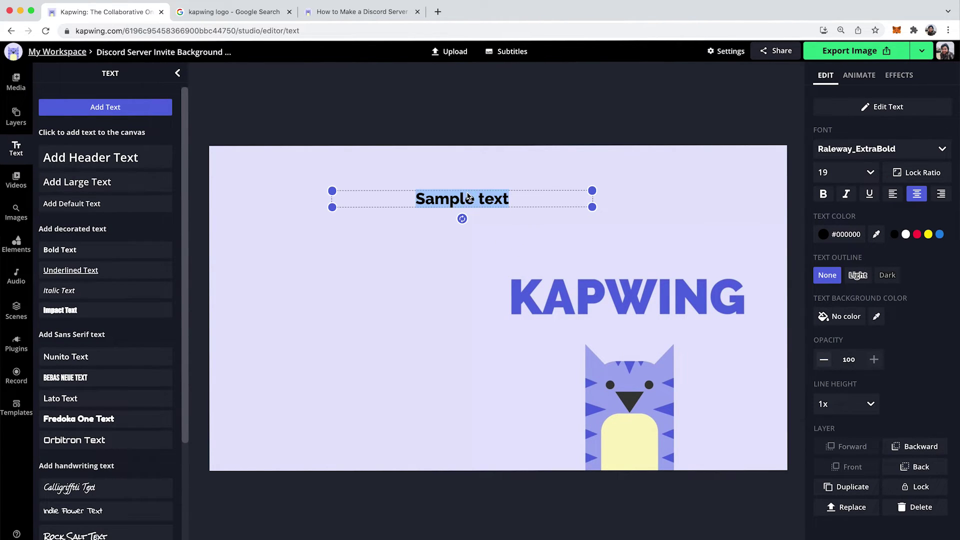
{"action": "type", "text": "JOIN US!"}
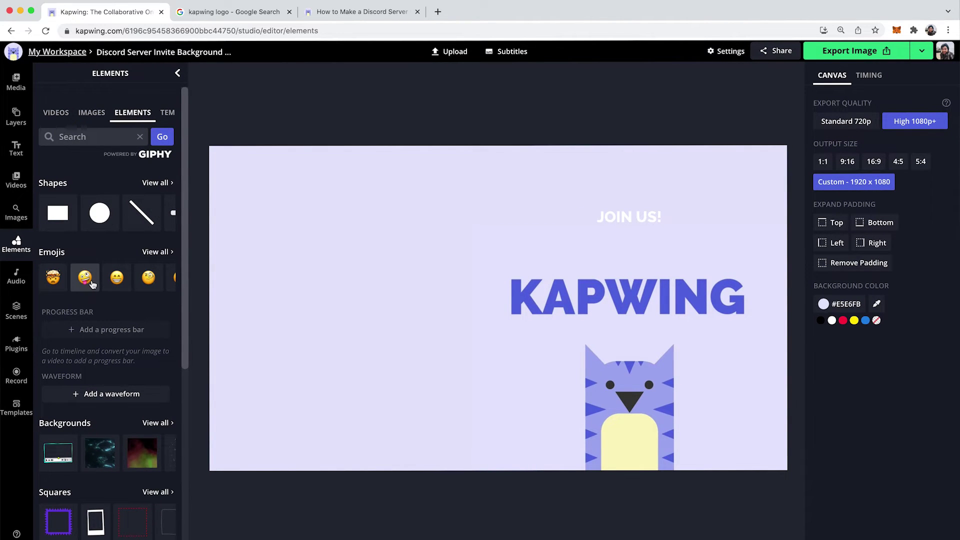
Search Images for 'discord icon' and add the first result to the canvas
{"action": "left_click", "coordinate": [91, 112]}
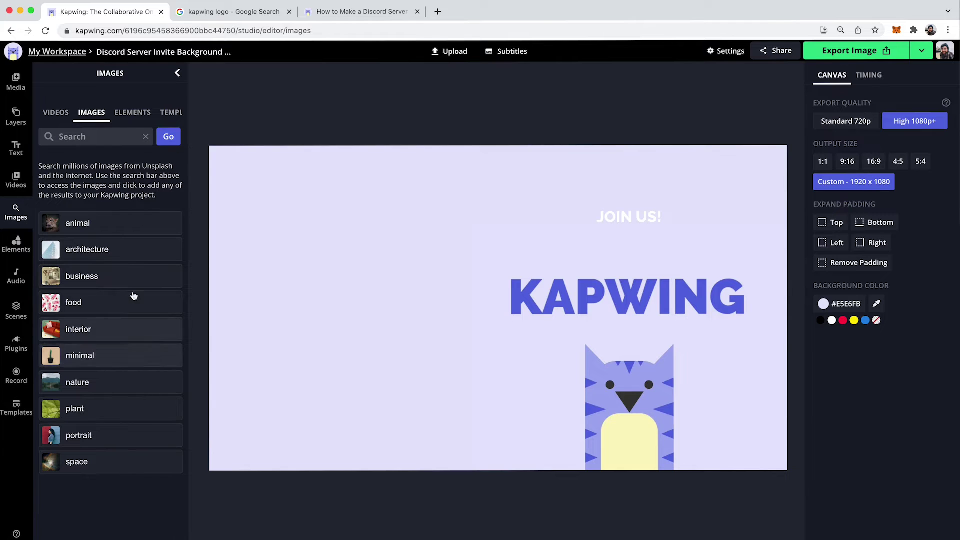
{"action": "left_click", "coordinate": [90, 143]}
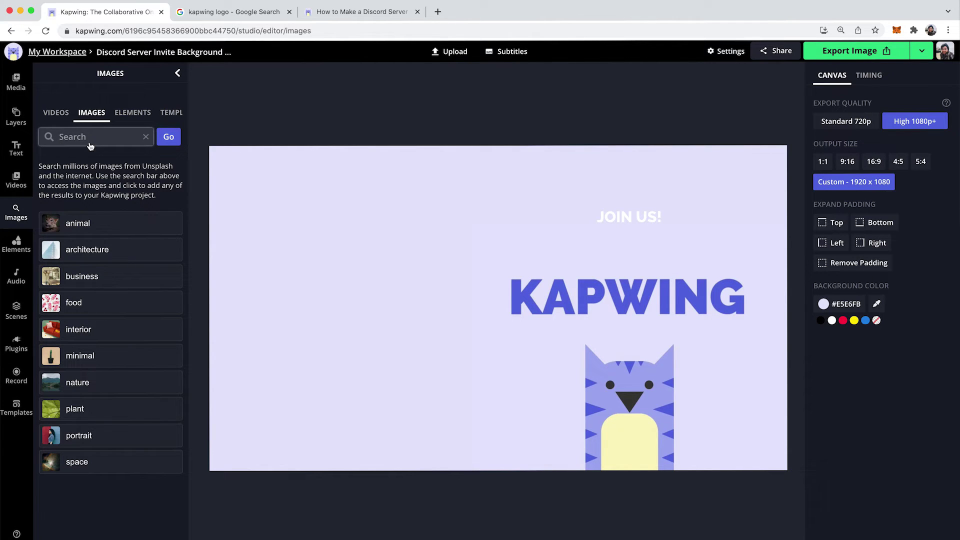
{"action": "type", "text": "discord icon"}
{"action": "key", "text": "Return"}
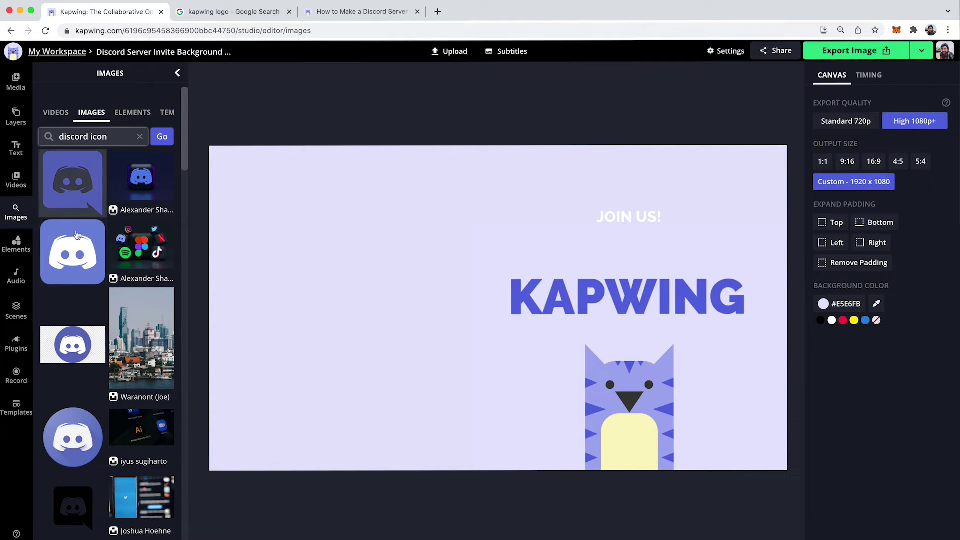
{"action": "left_click", "coordinate": [72, 181]}
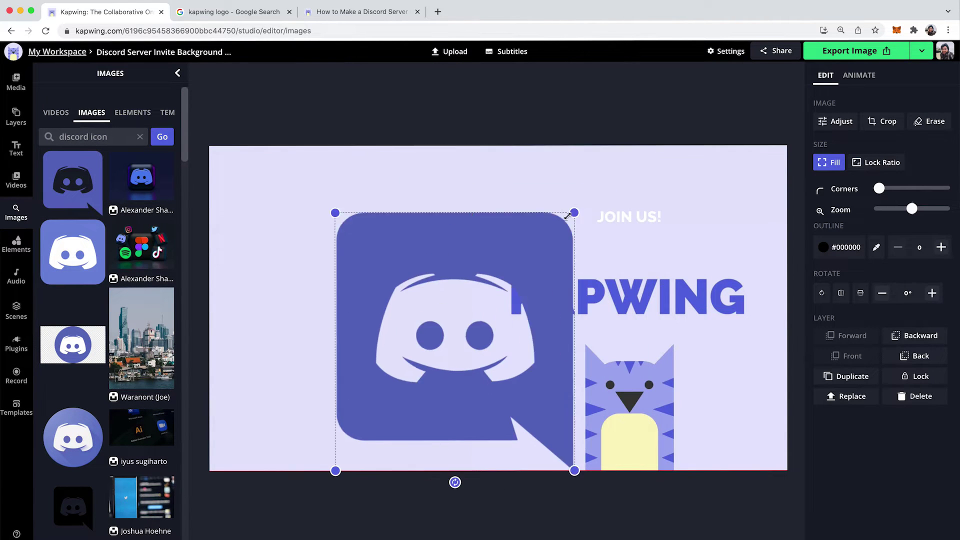
Shrink the Discord icon, place it beside JOIN US!, and export the design
{"action": "left_click_drag", "start_coordinate": [574, 213], "coordinate": [471, 320]}
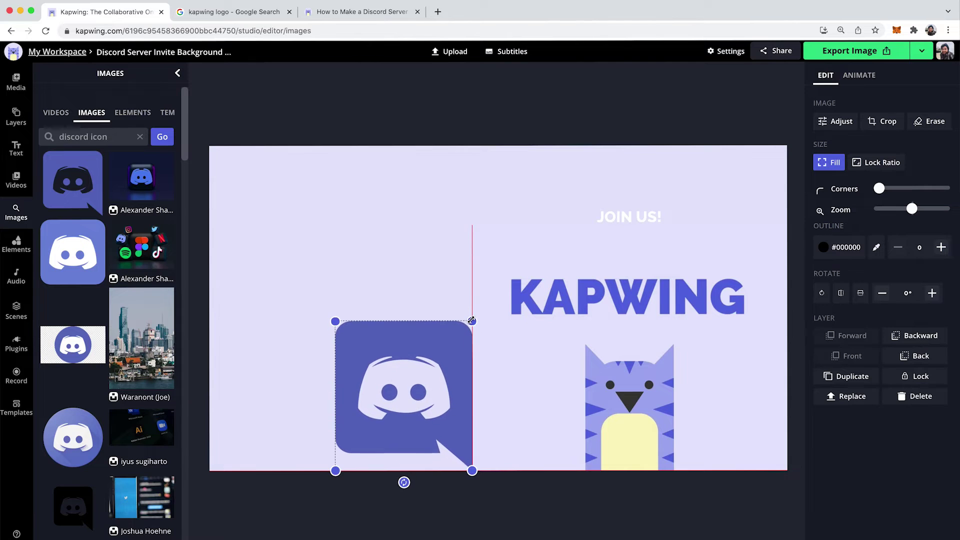
{"action": "left_click_drag", "start_coordinate": [442, 352], "coordinate": [620, 136]}
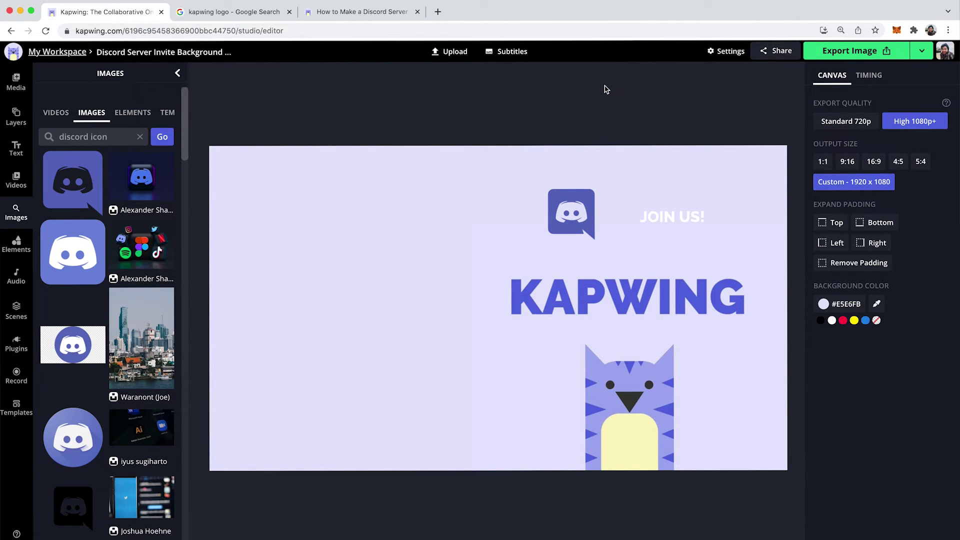
{"action": "left_click", "coordinate": [832, 58]}
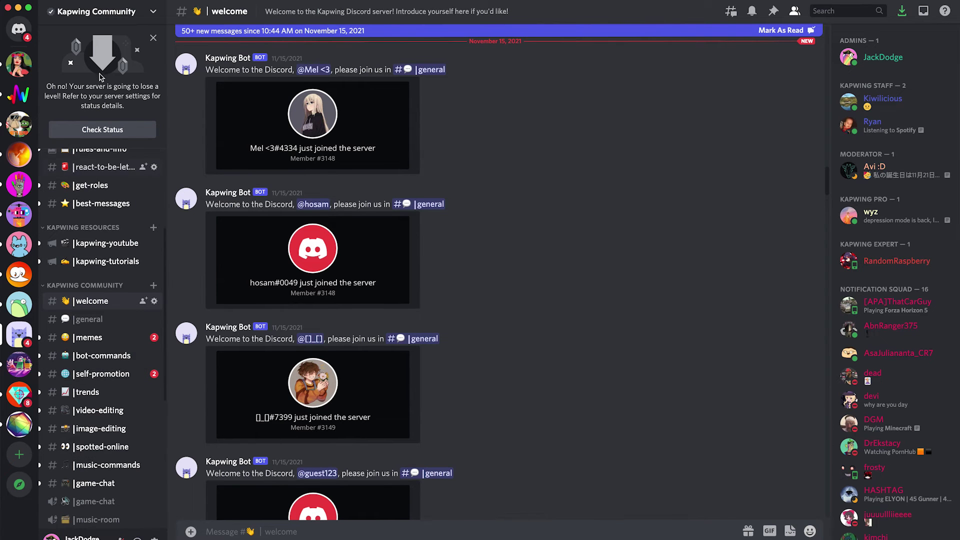
In Kapwing Community Server Settings, choose Upload Background under Server Invite Background
{"action": "left_click", "coordinate": [153, 11]}
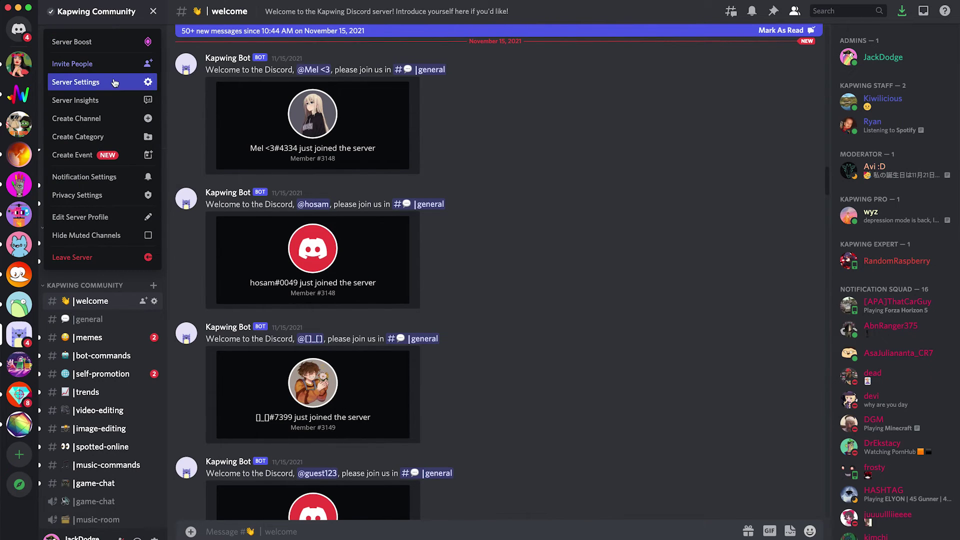
{"action": "left_click", "coordinate": [95, 82]}
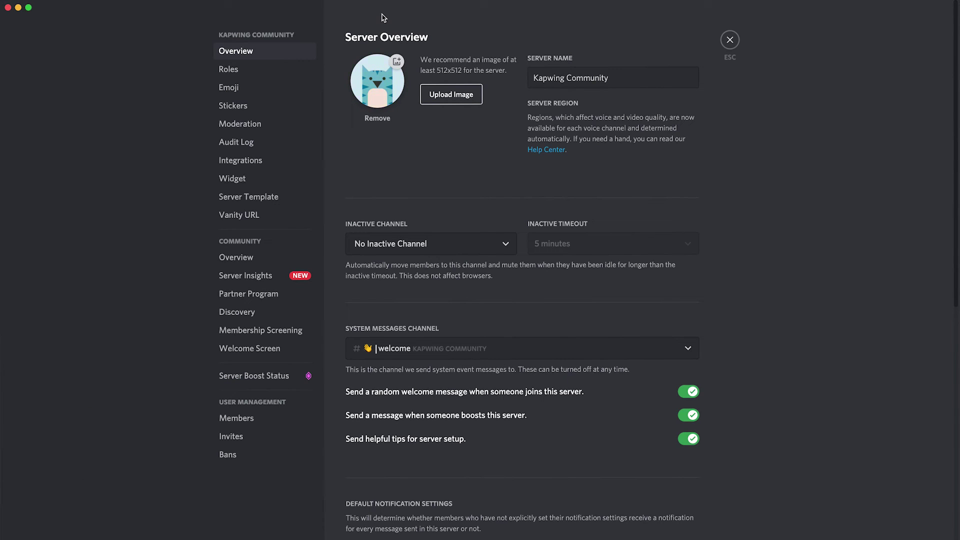
{"action": "scroll", "coordinate": [902, 277], "scroll_direction": "down", "scroll_amount": 10}
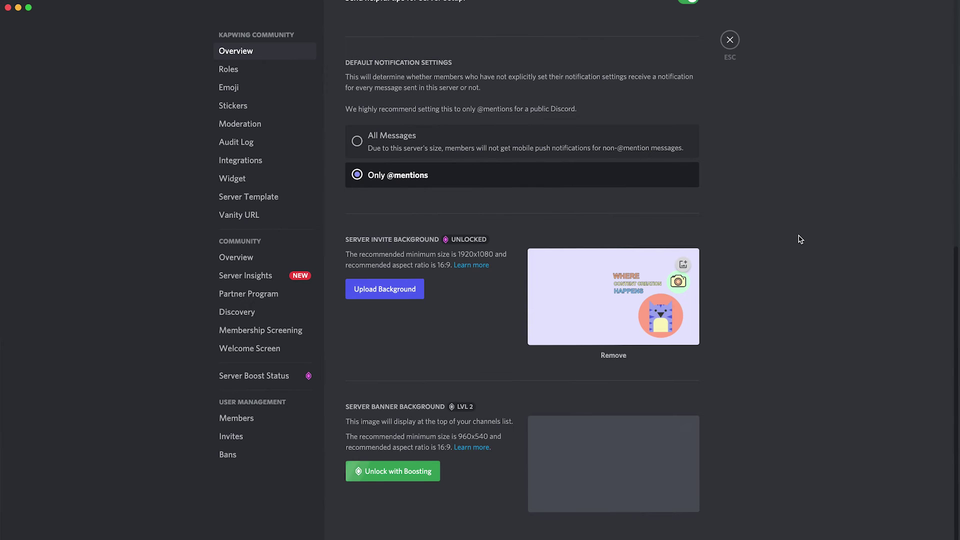
{"action": "left_click", "coordinate": [385, 298]}
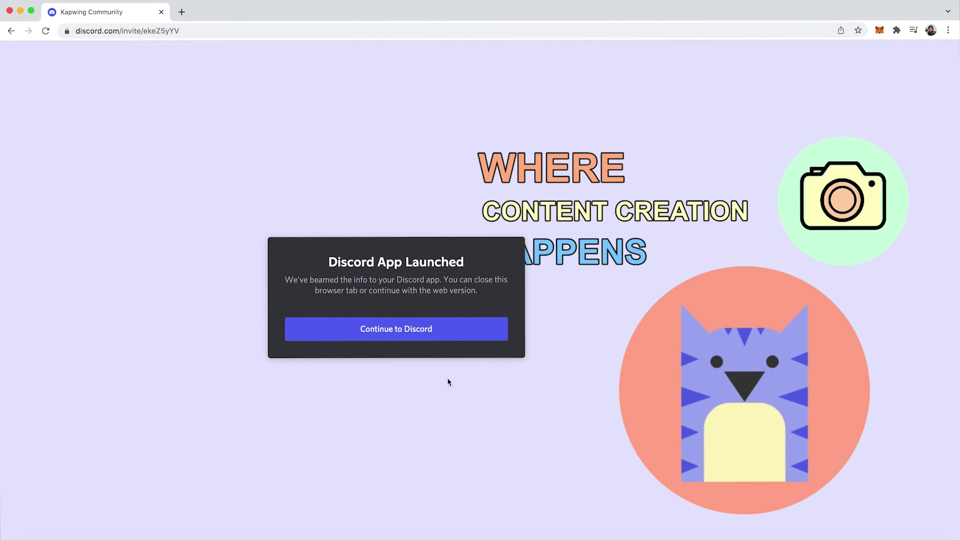
{"action": "mouse_move", "coordinate": [1, 539]}
{"action": "left_mouse_down"}
{"action": "mouse_move", "coordinate": [208, 452]}
{"action": "mouse_move", "coordinate": [25, 351]}
{"action": "mouse_move", "coordinate": [2, 433]}
{"action": "mouse_move", "coordinate": [1, 510]}
{"action": "mouse_move", "coordinate": [139, 538]}
{"action": "mouse_move", "coordinate": [2, 517]}
{"action": "mouse_move", "coordinate": [146, 344]}
{"action": "mouse_move", "coordinate": [325, 538]}
{"action": "mouse_move", "coordinate": [1, 539]}
{"action": "left_mouse_up"}
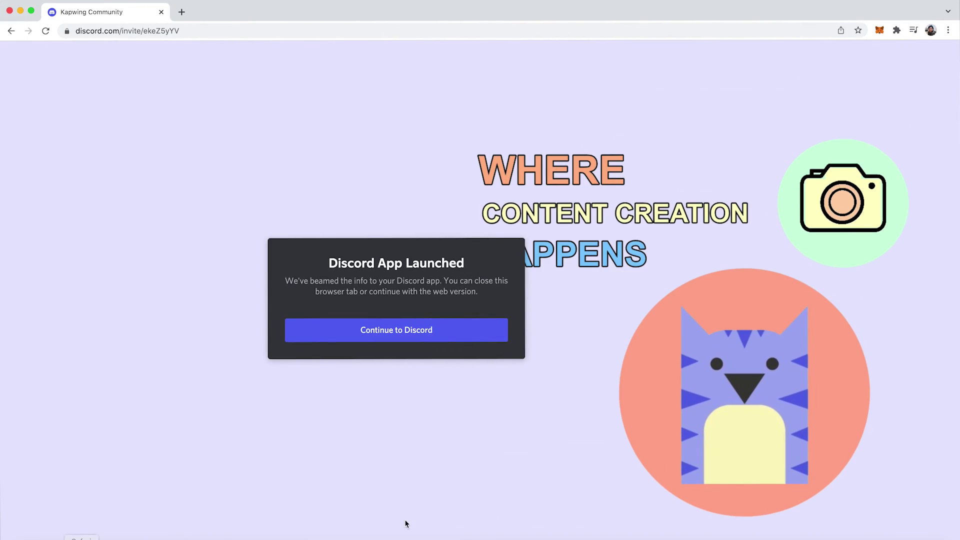